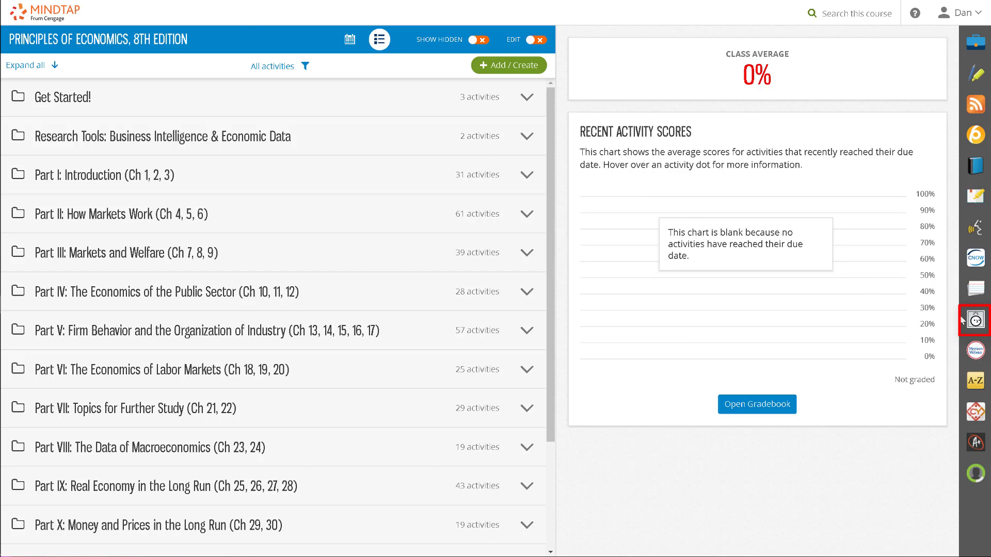
Step: Open the Aplia assignments list and start adding a new assignment
{"action": "left_click", "coordinate": [977, 327]}
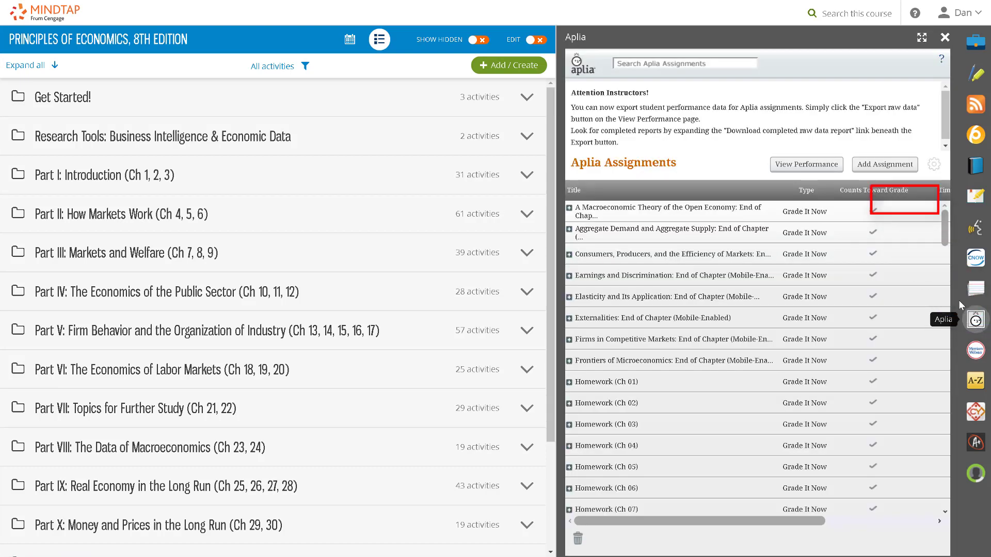
{"action": "left_click", "coordinate": [898, 164]}
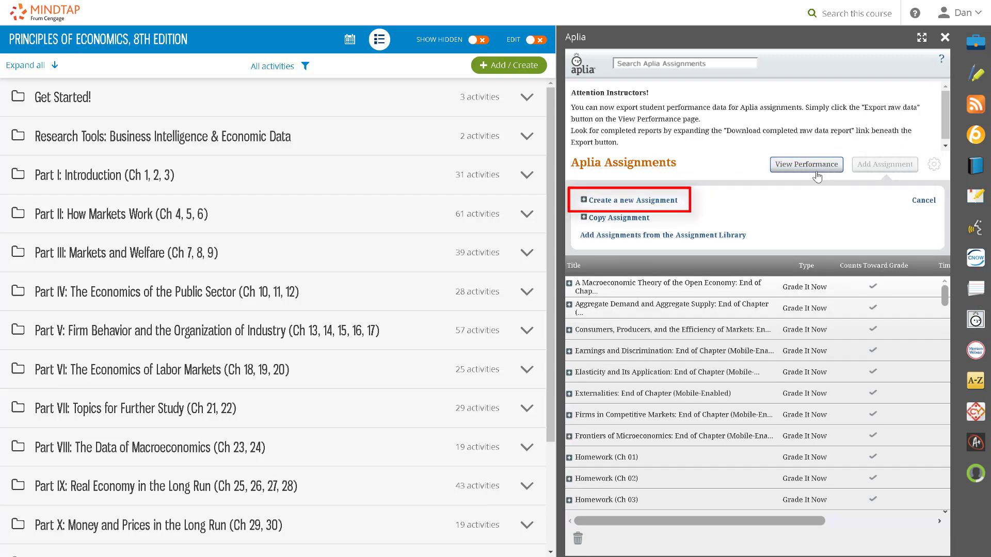
Step: Build the 'Exam #1' assignment as Randomized type, Timed, with a 60-minute limit
{"action": "left_click", "coordinate": [679, 202]}
{"action": "type", "text": "Exam #1"}
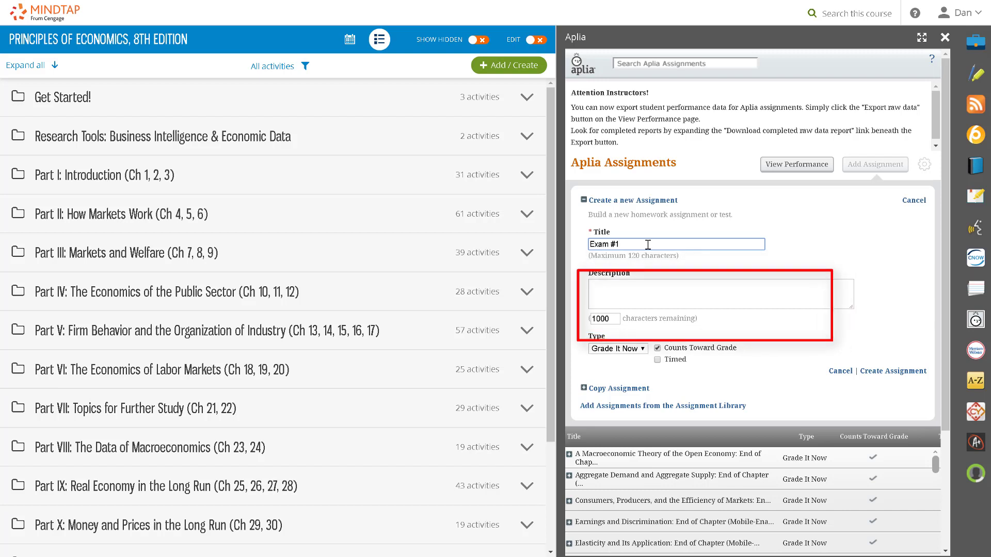
{"action": "left_click", "coordinate": [623, 349]}
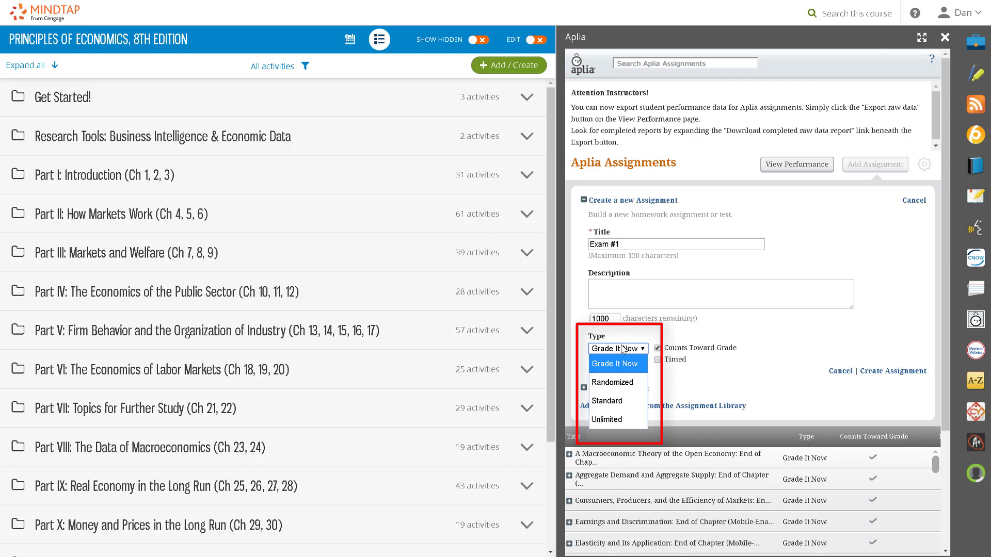
{"action": "left_click", "coordinate": [617, 381]}
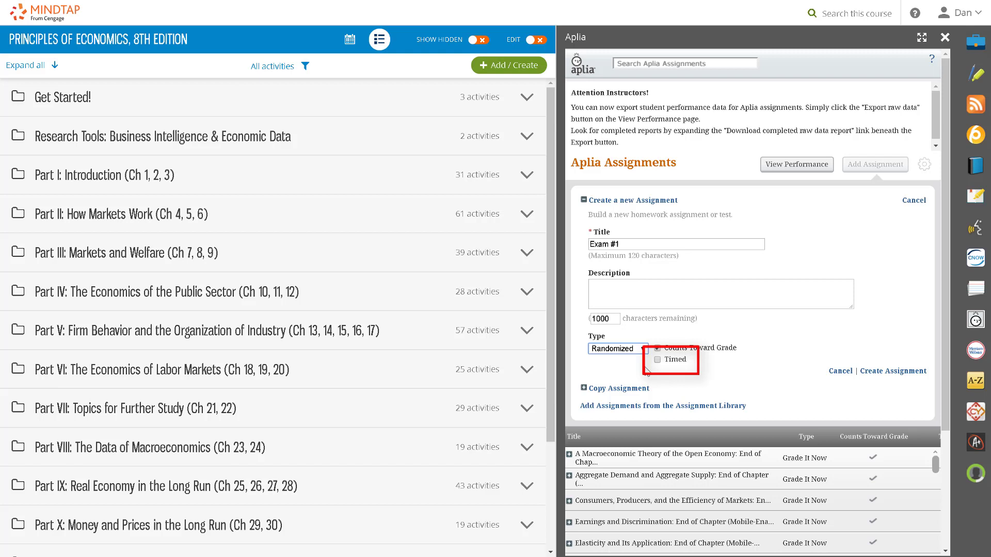
{"action": "left_click", "coordinate": [657, 359]}
{"action": "left_click", "coordinate": [711, 371]}
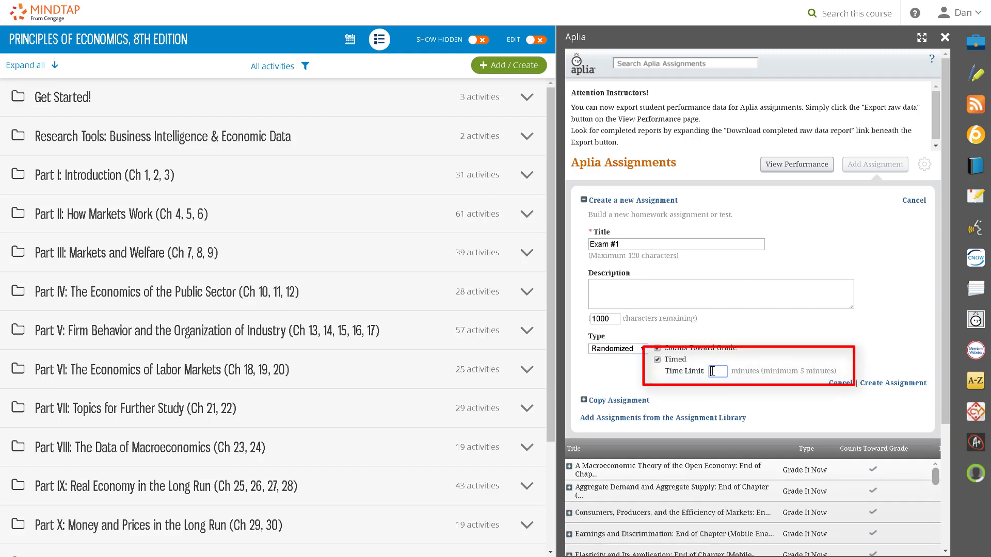
{"action": "type", "text": "60"}
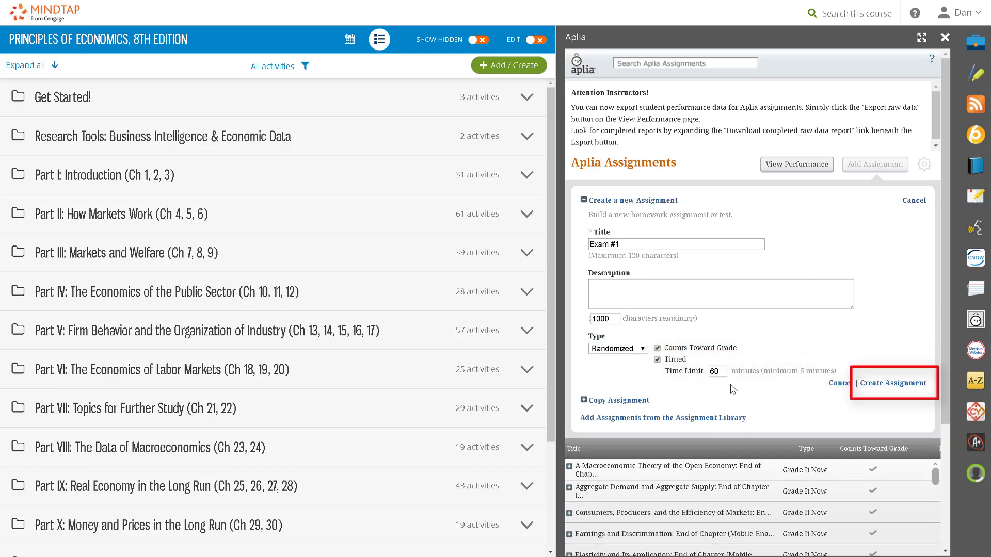
{"action": "left_click", "coordinate": [864, 384]}
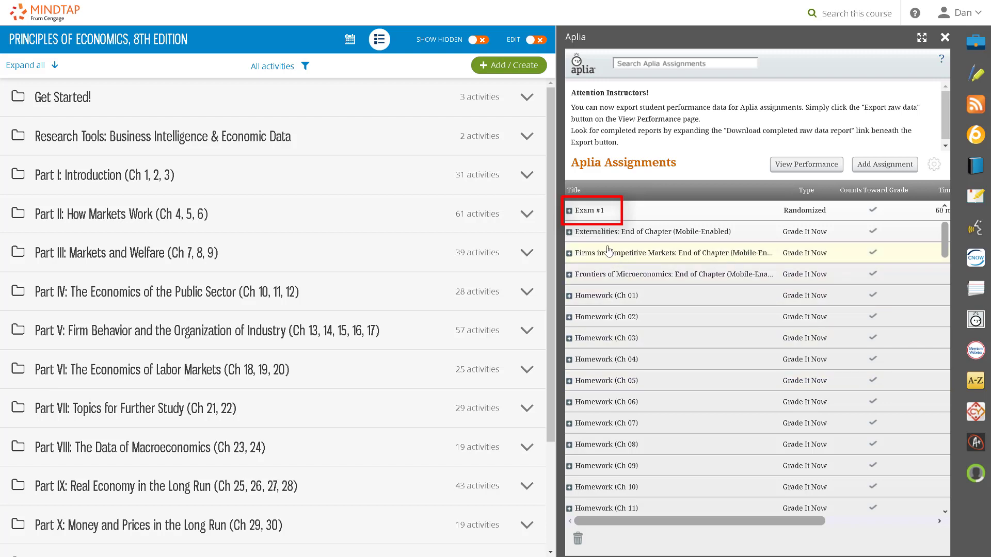
Step: Expand Exam #1's empty question list and widen the Aplia panel to full width
{"action": "left_click", "coordinate": [594, 214]}
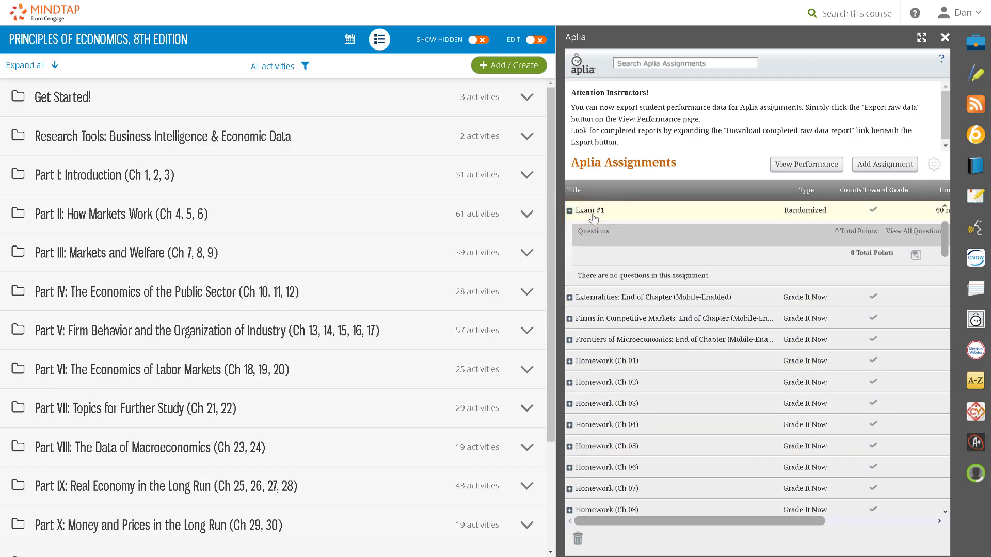
{"action": "left_click", "coordinate": [921, 40]}
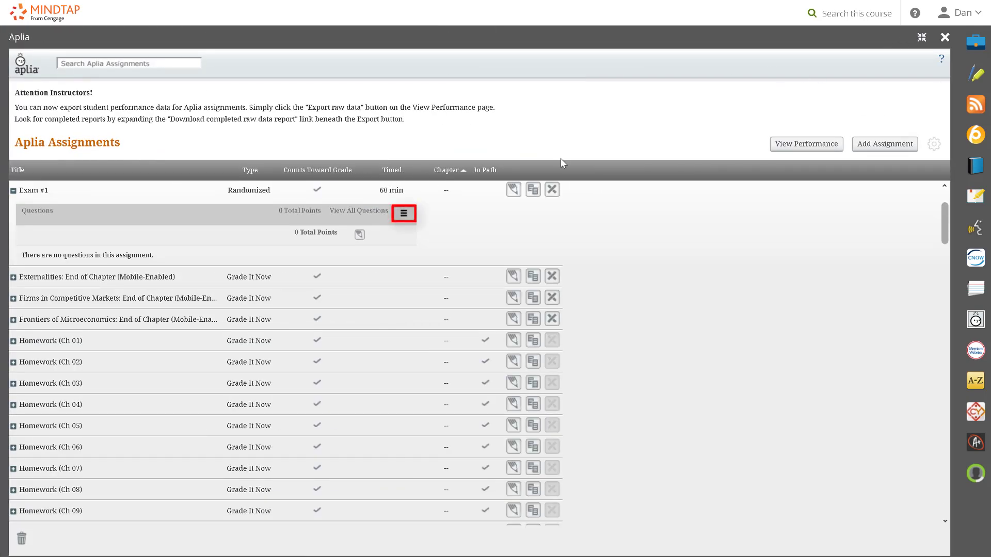
Step: Browse all test bank questions for Exam #1 from its question menu, beginning at Chapter 1
{"action": "left_click", "coordinate": [404, 214]}
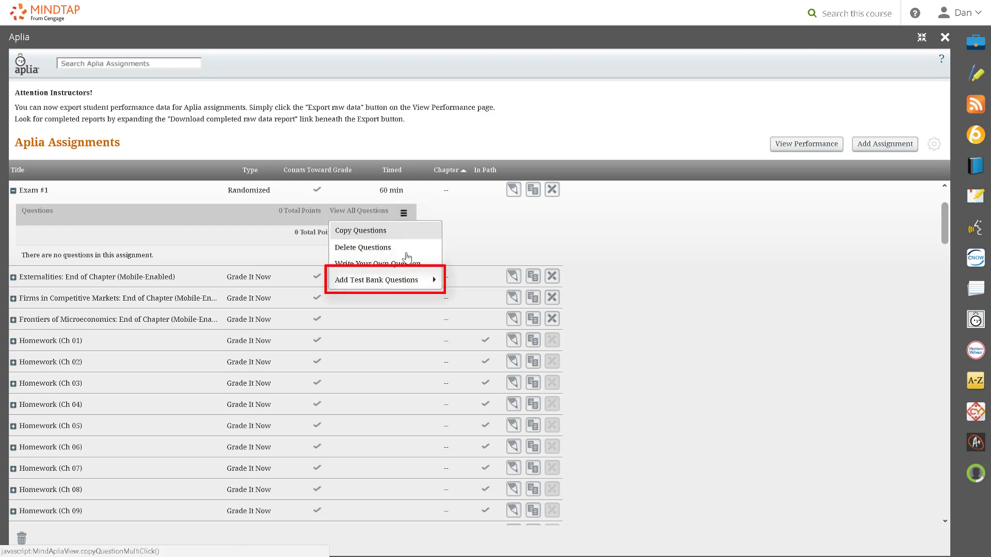
{"action": "left_click", "coordinate": [403, 277]}
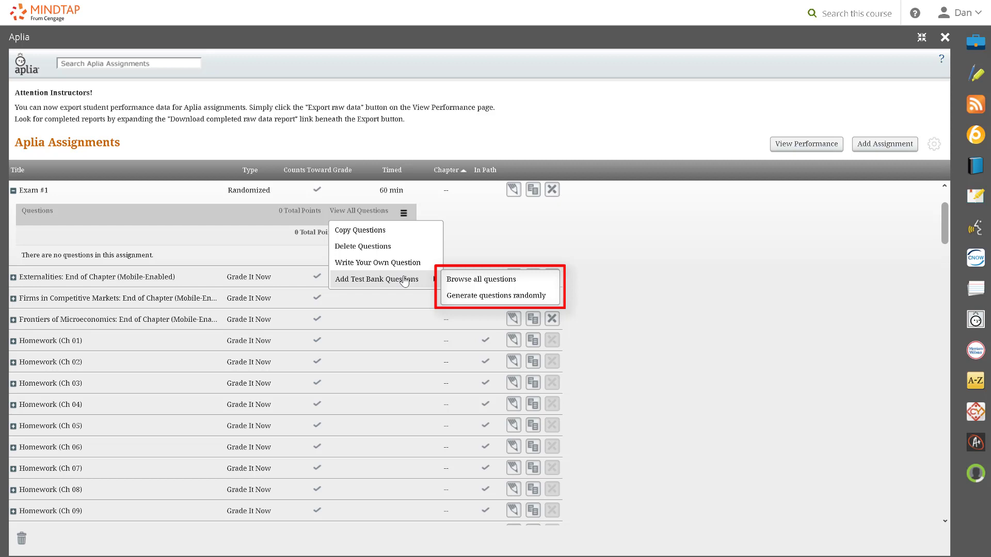
{"action": "left_click", "coordinate": [457, 281]}
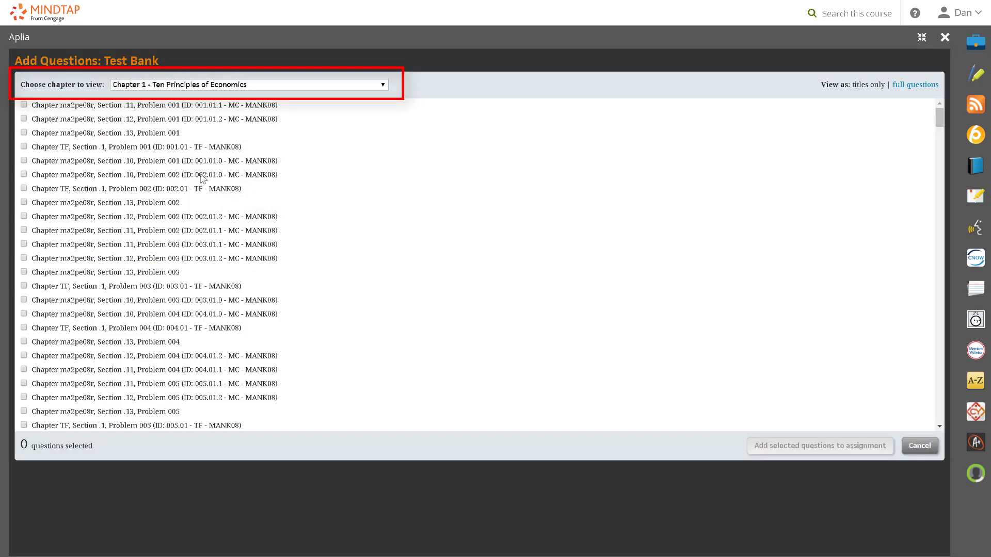
Step: Select five Chapter 1 test bank questions and add them to Exam #1 for 5 points
{"action": "left_click", "coordinate": [23, 106]}
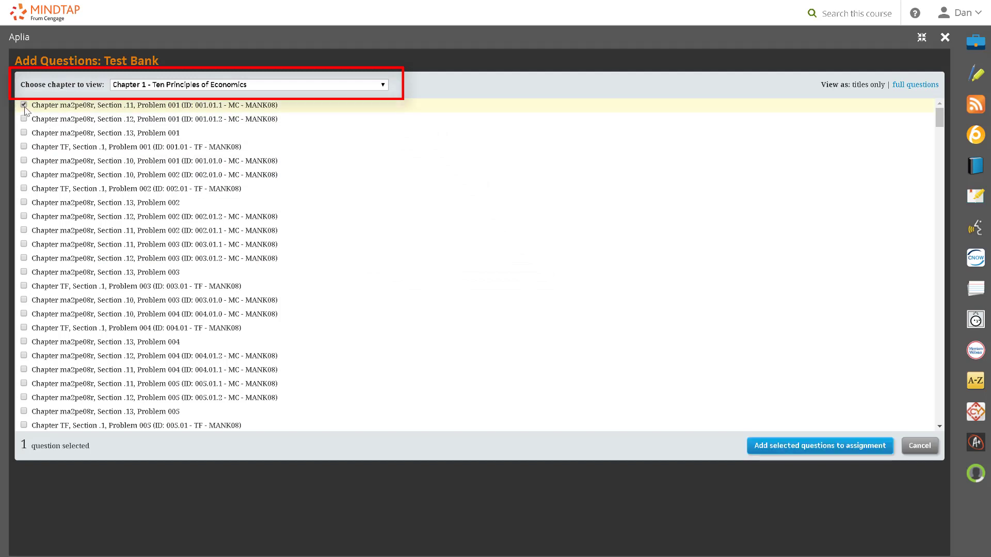
{"action": "left_click", "coordinate": [25, 118]}
{"action": "left_click", "coordinate": [24, 132]}
{"action": "left_click", "coordinate": [25, 160]}
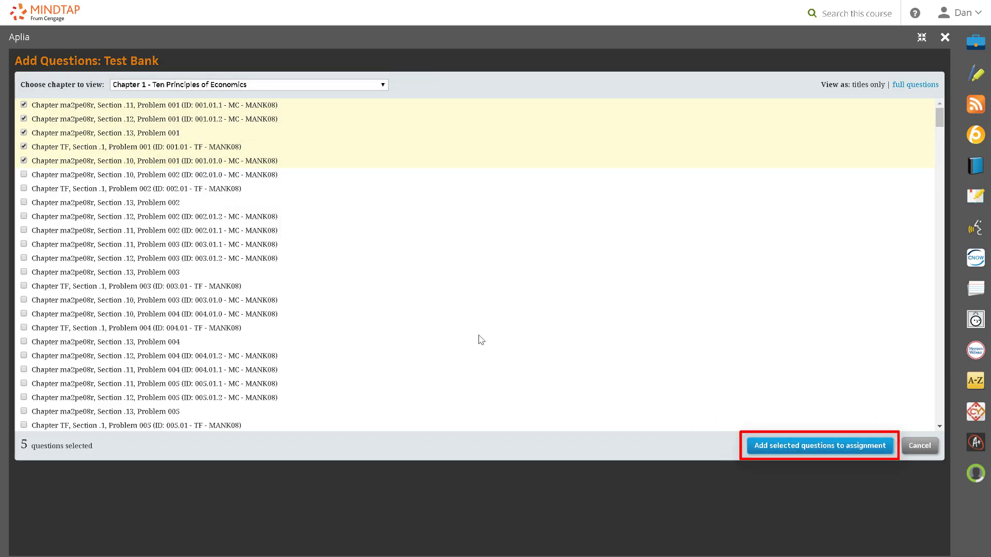
{"action": "left_click", "coordinate": [768, 448]}
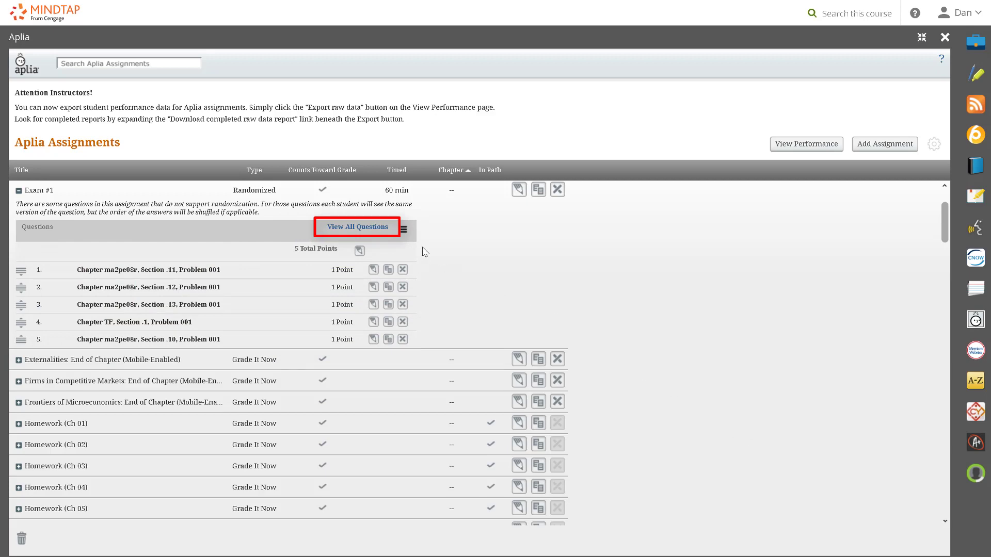
Step: Open Exam #1's question options menu to reach random test bank question generation
{"action": "left_click", "coordinate": [358, 226]}
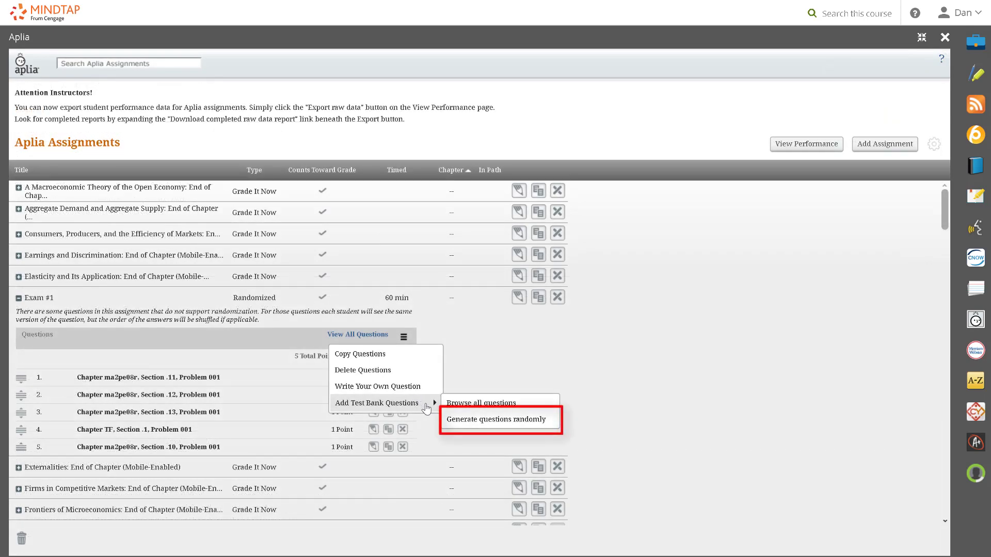
Step: Randomly draw 20 questions from Chapters 1 and 2 into Exam #1, making 25 total
{"action": "left_click", "coordinate": [473, 420]}
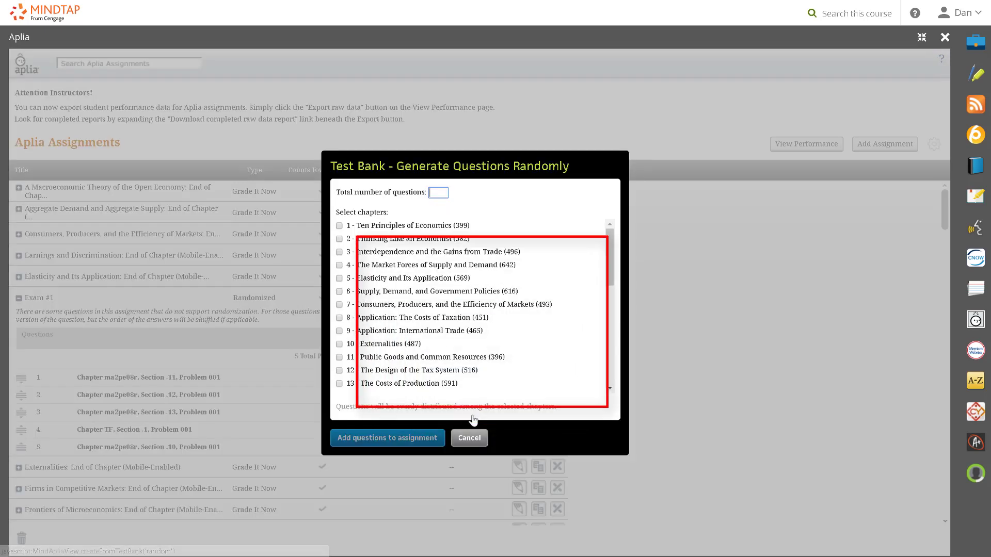
{"action": "left_click", "coordinate": [338, 225]}
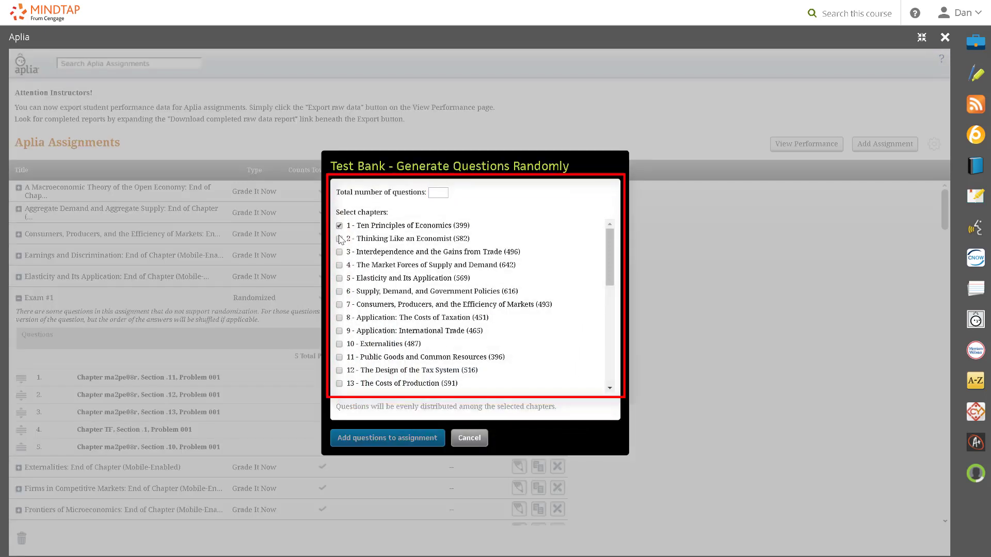
{"action": "left_click", "coordinate": [433, 195]}
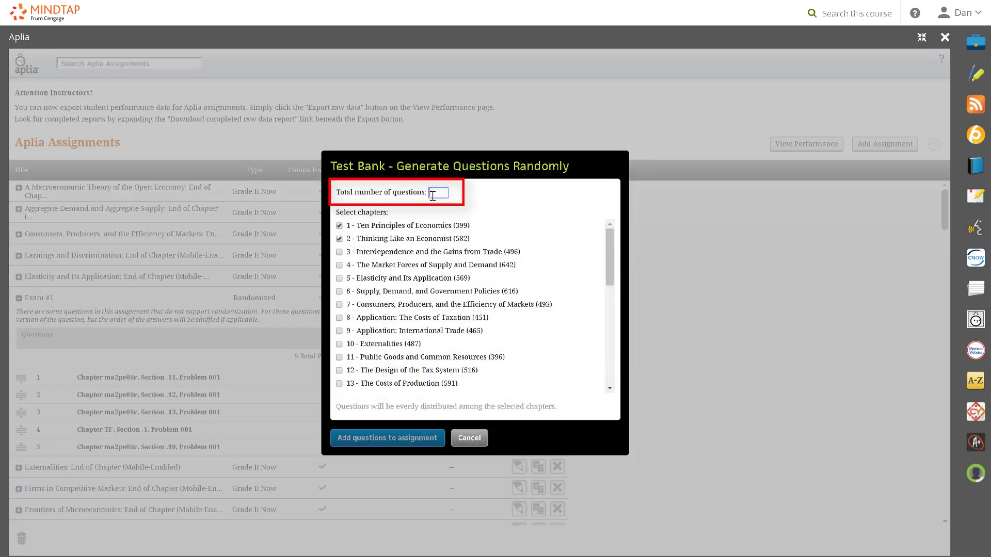
{"action": "type", "text": "20"}
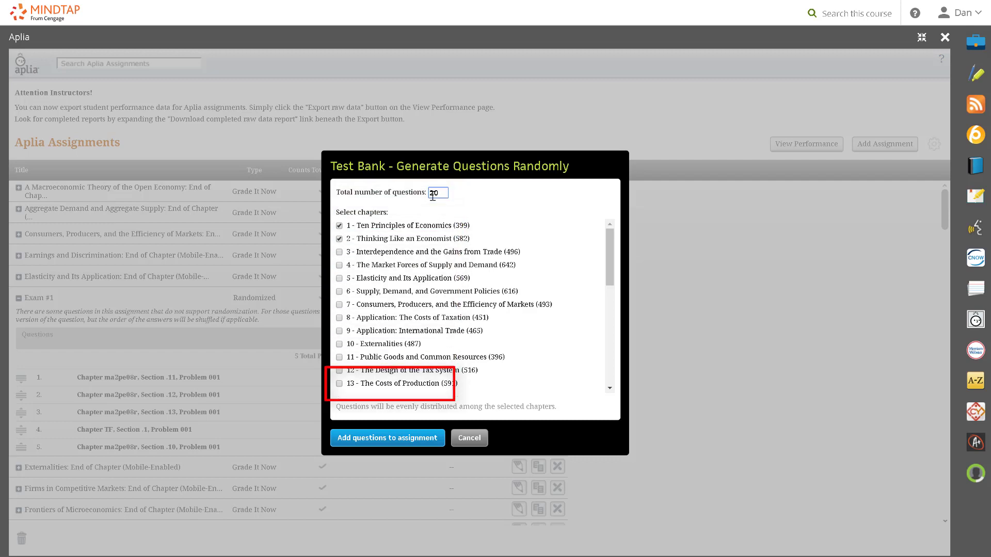
{"action": "left_click", "coordinate": [412, 439]}
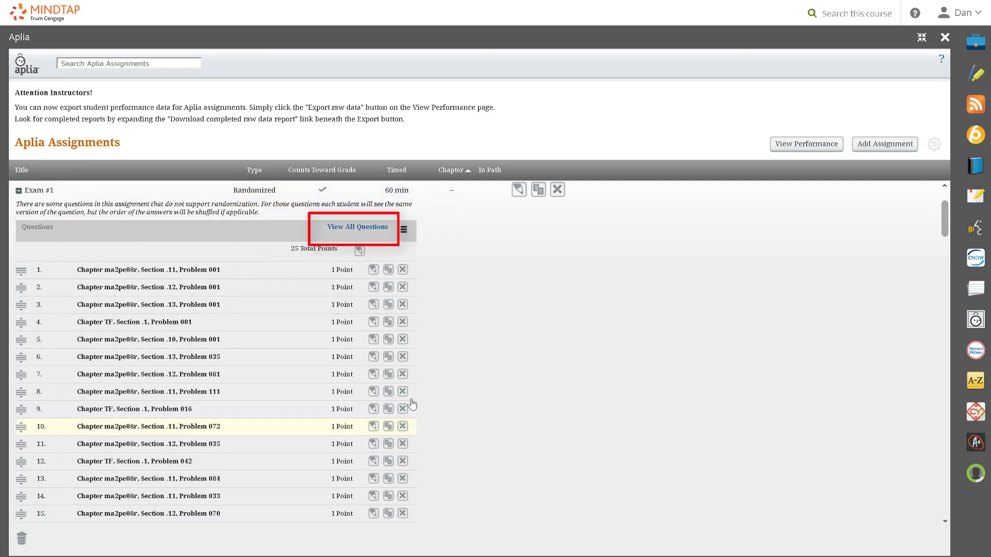
Step: Preview the full text and answer choices of every Exam #1 question
{"action": "left_click", "coordinate": [363, 229]}
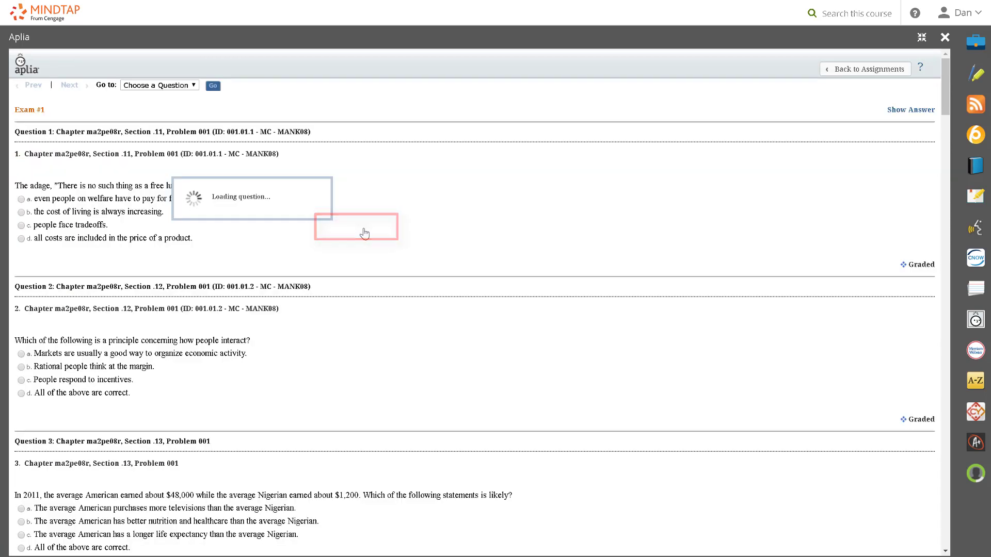
Step: Leave the questions preview and return to the Aplia assignments list
{"action": "left_click", "coordinate": [860, 69]}
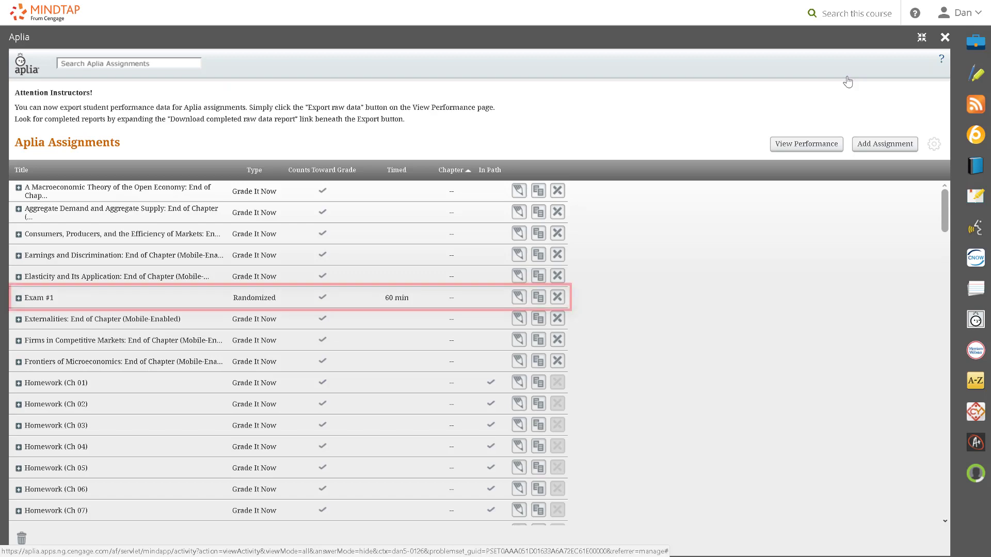